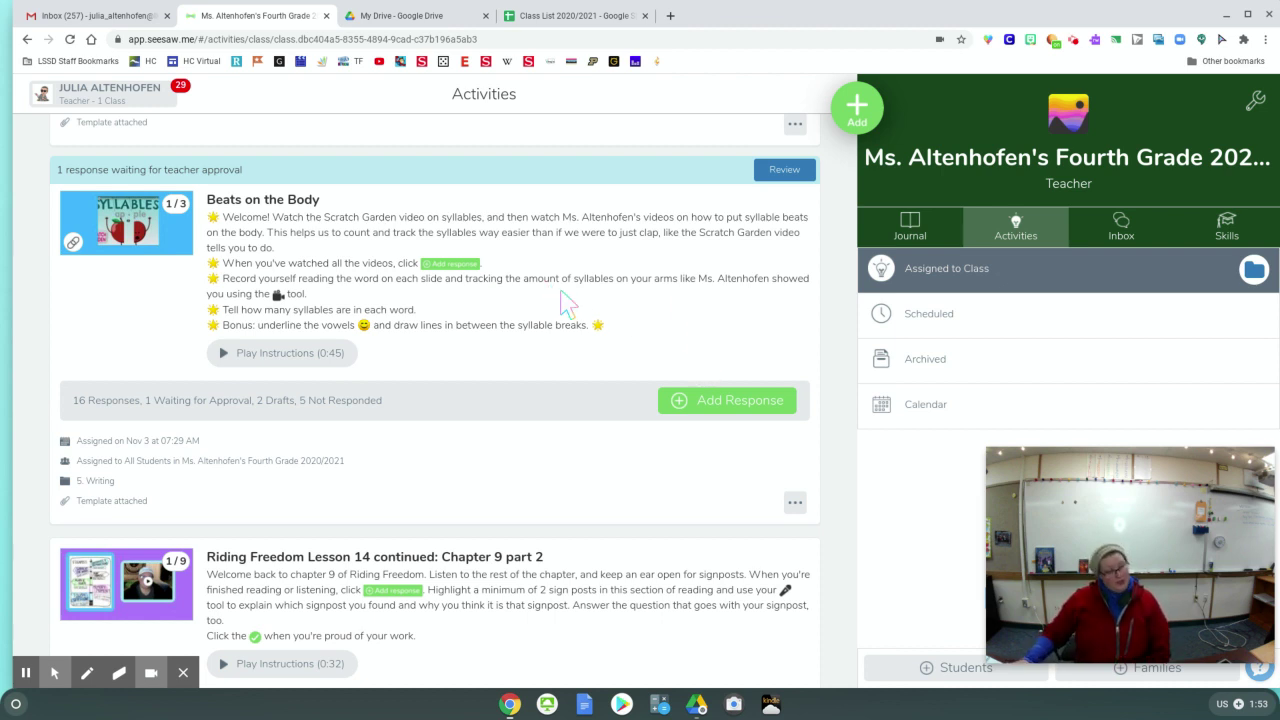
Start a response to Beats on the Body as the sample student.
click(713, 398)
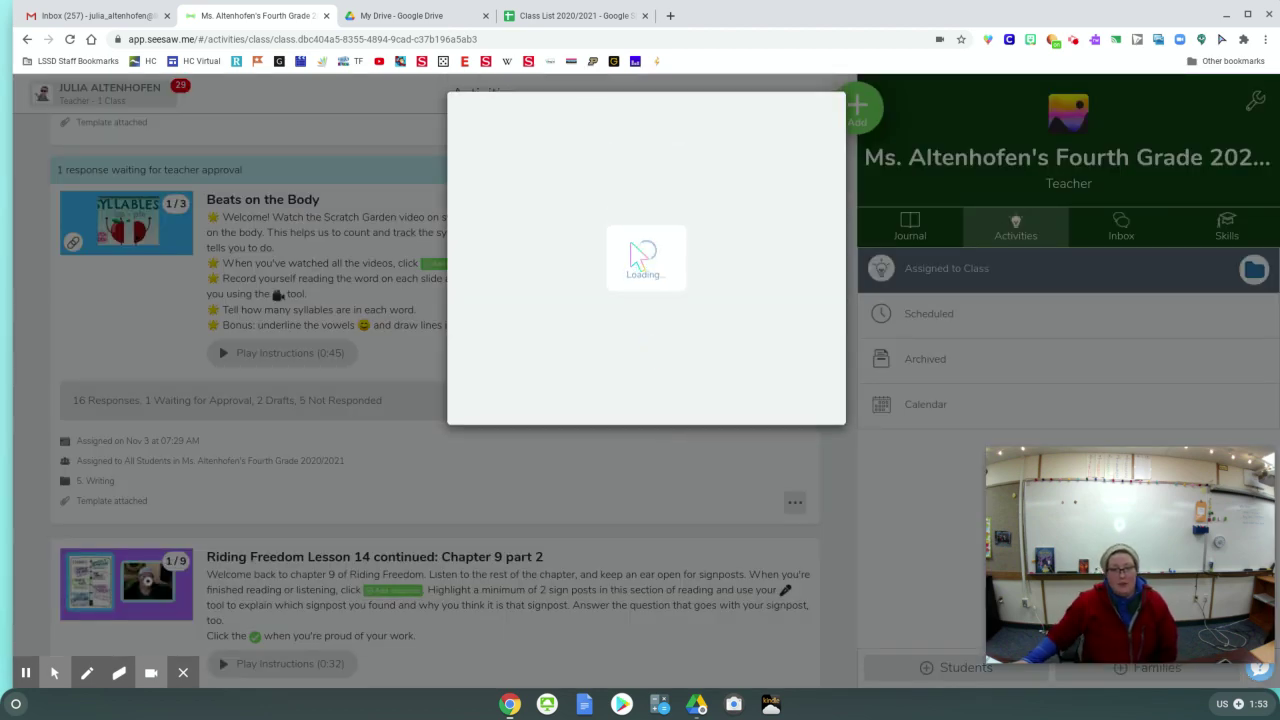
click(560, 165)
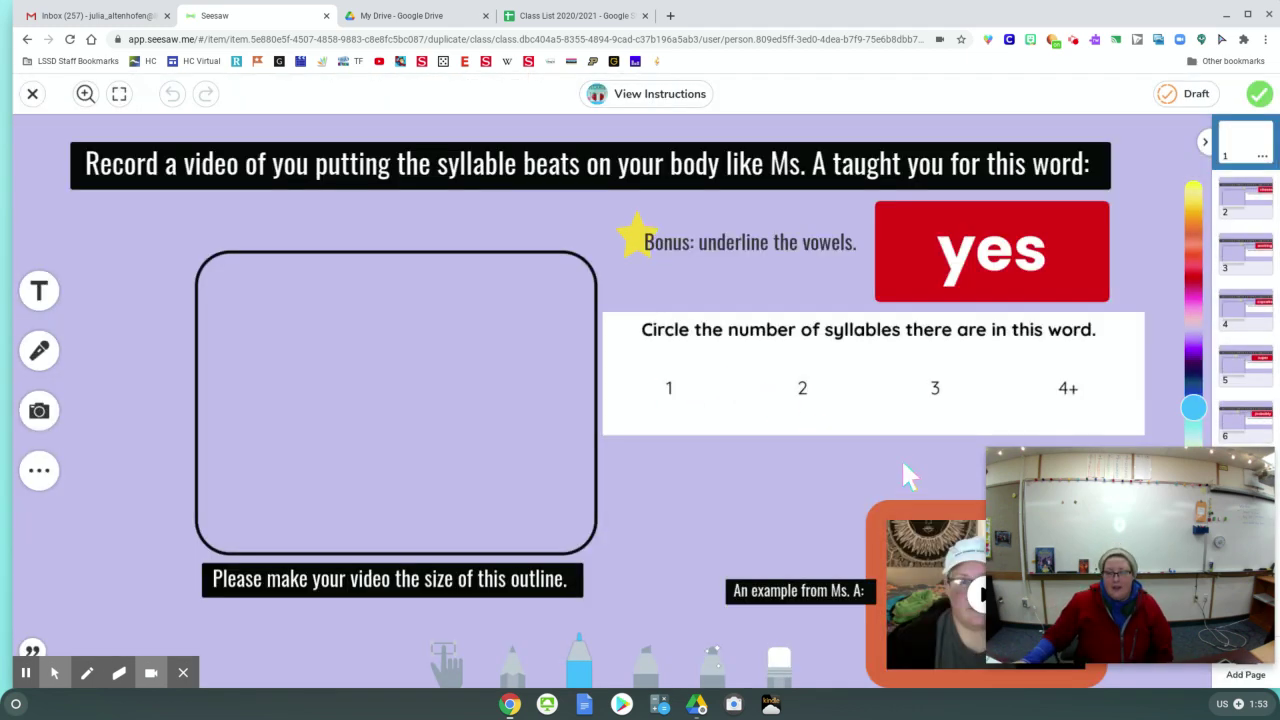
click(994, 449)
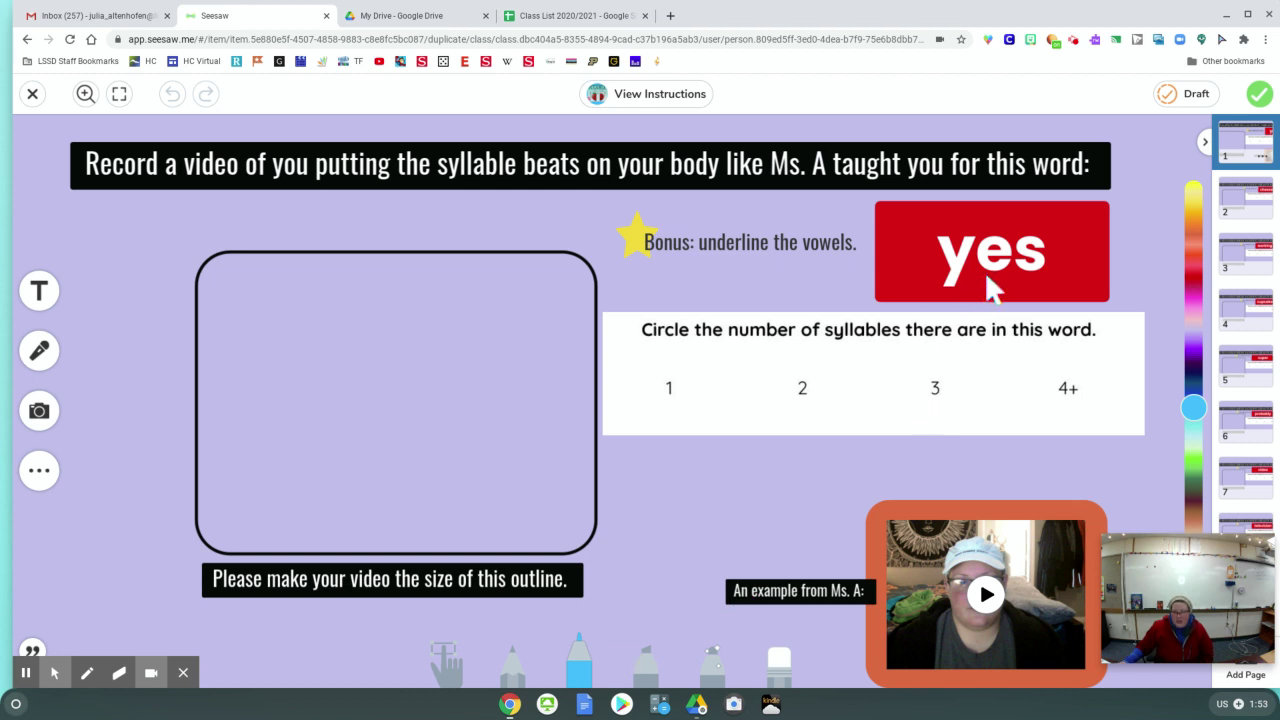
Underline the e in 'yes' and circle 1 as its syllable count.
drag(977, 277, 1022, 281)
click(986, 596)
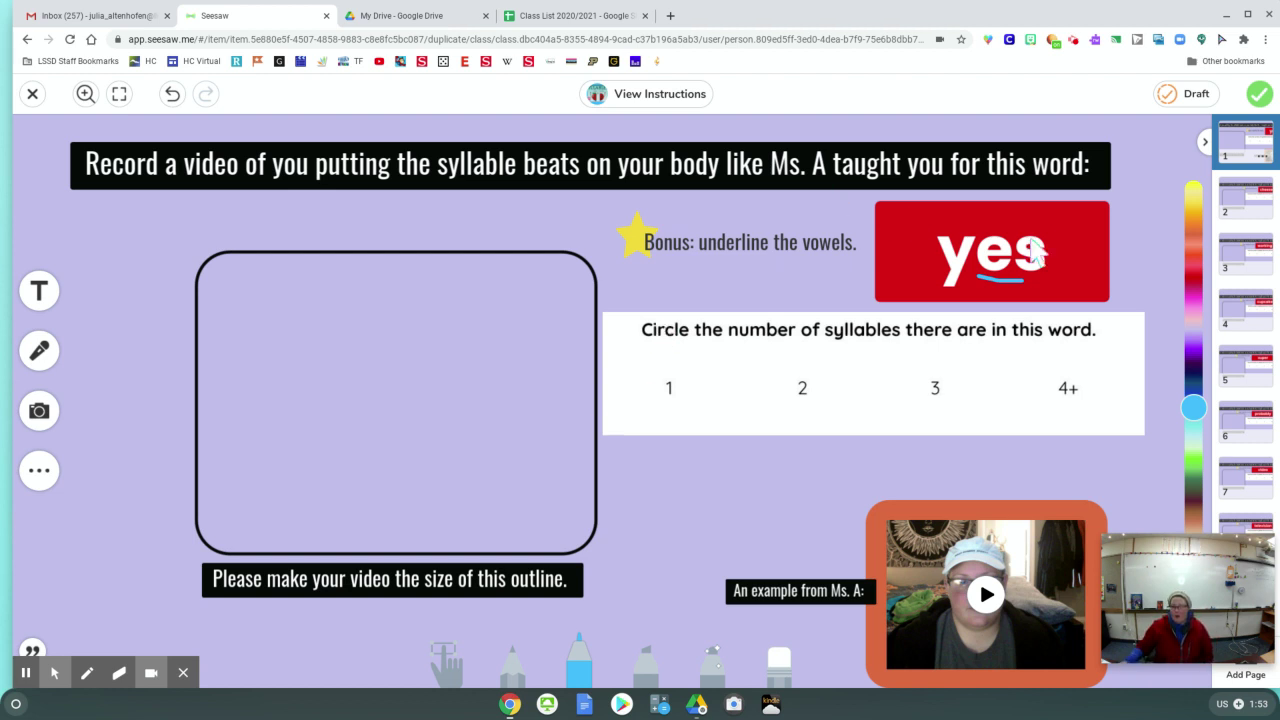
mouse_move(686, 360)
mouse_down()
mouse_move(668, 368)
mouse_move(686, 349)
mouse_move(646, 340)
mouse_up()
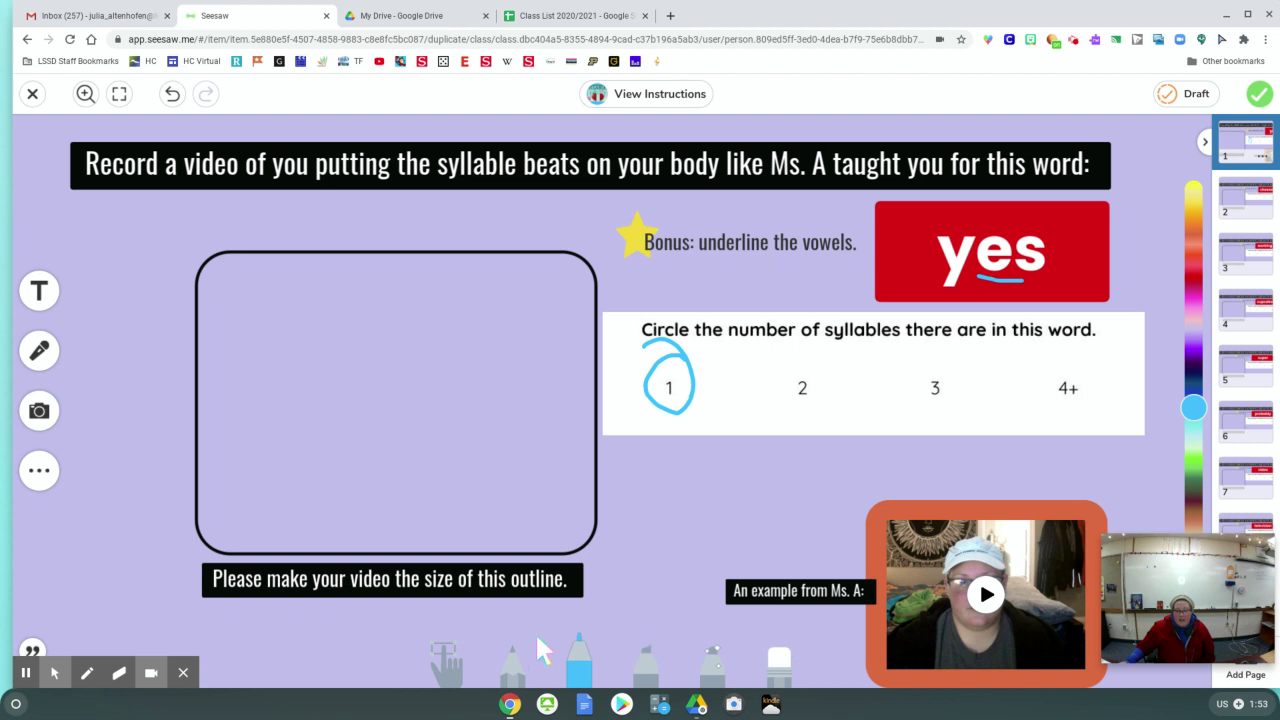
click(447, 646)
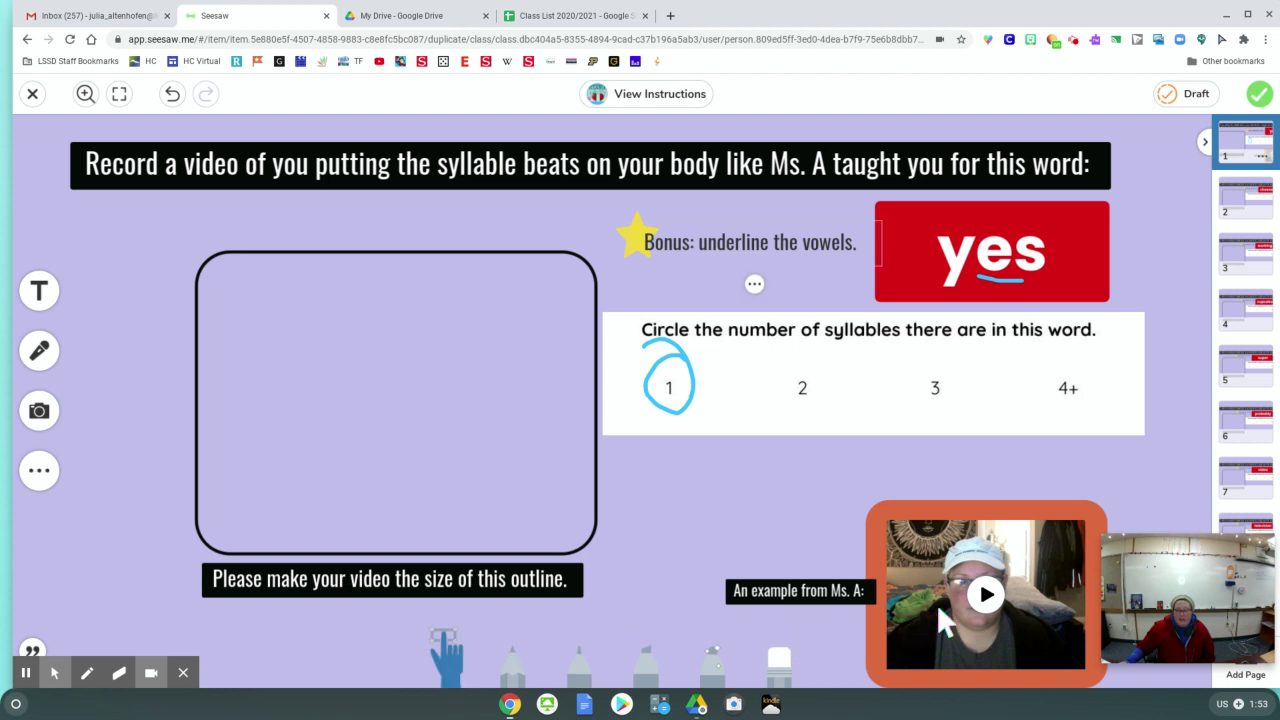
Unlock the teacher's example video and delete it from the yes page.
right_click(1096, 600)
click(1045, 500)
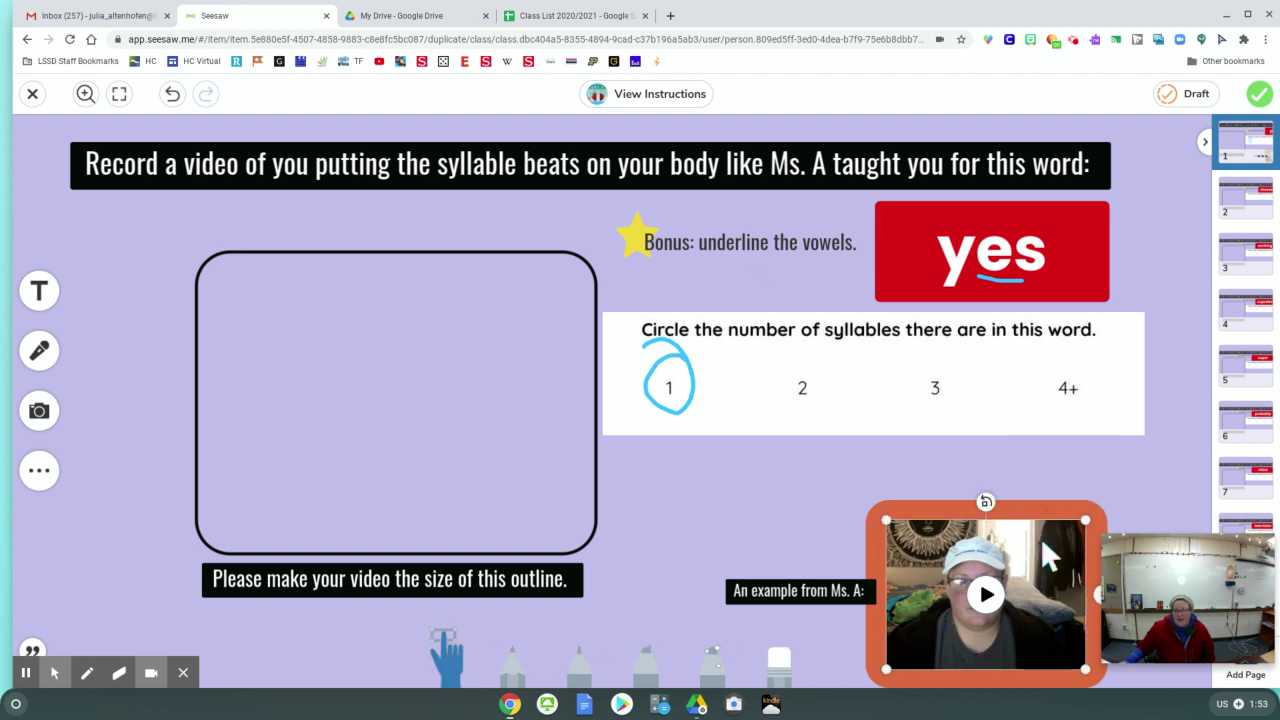
right_click(1100, 610)
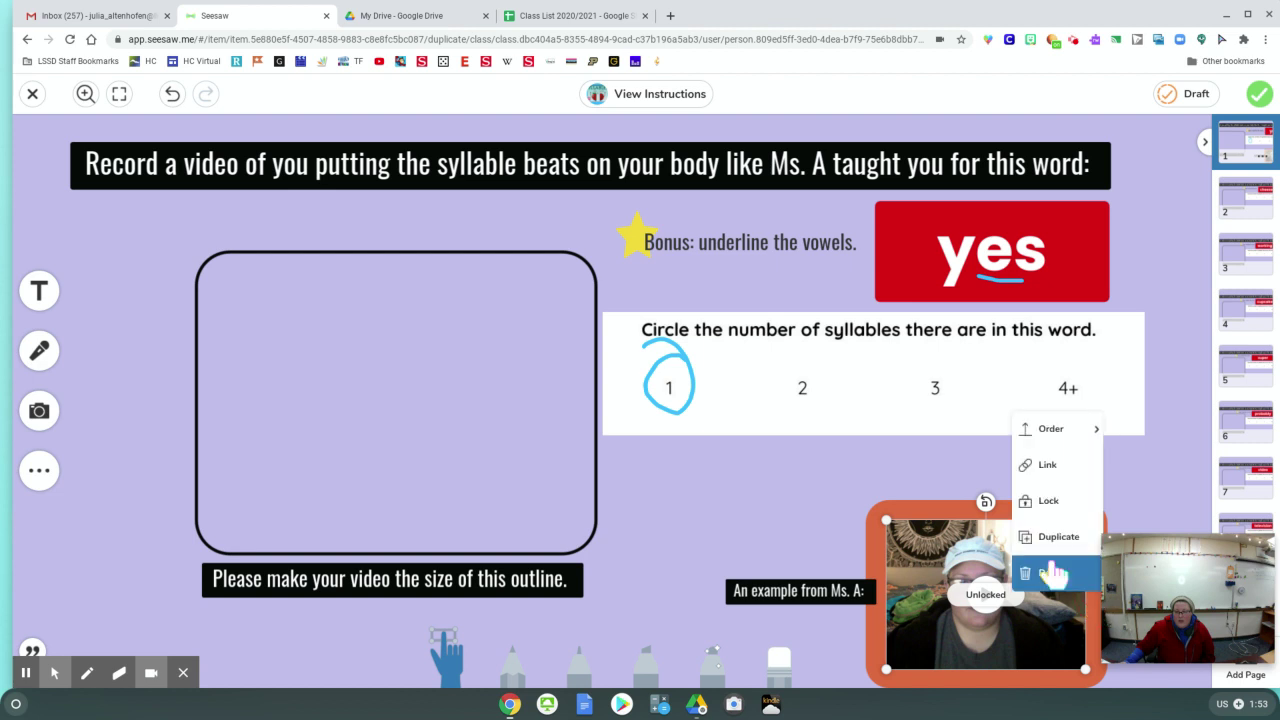
click(1048, 571)
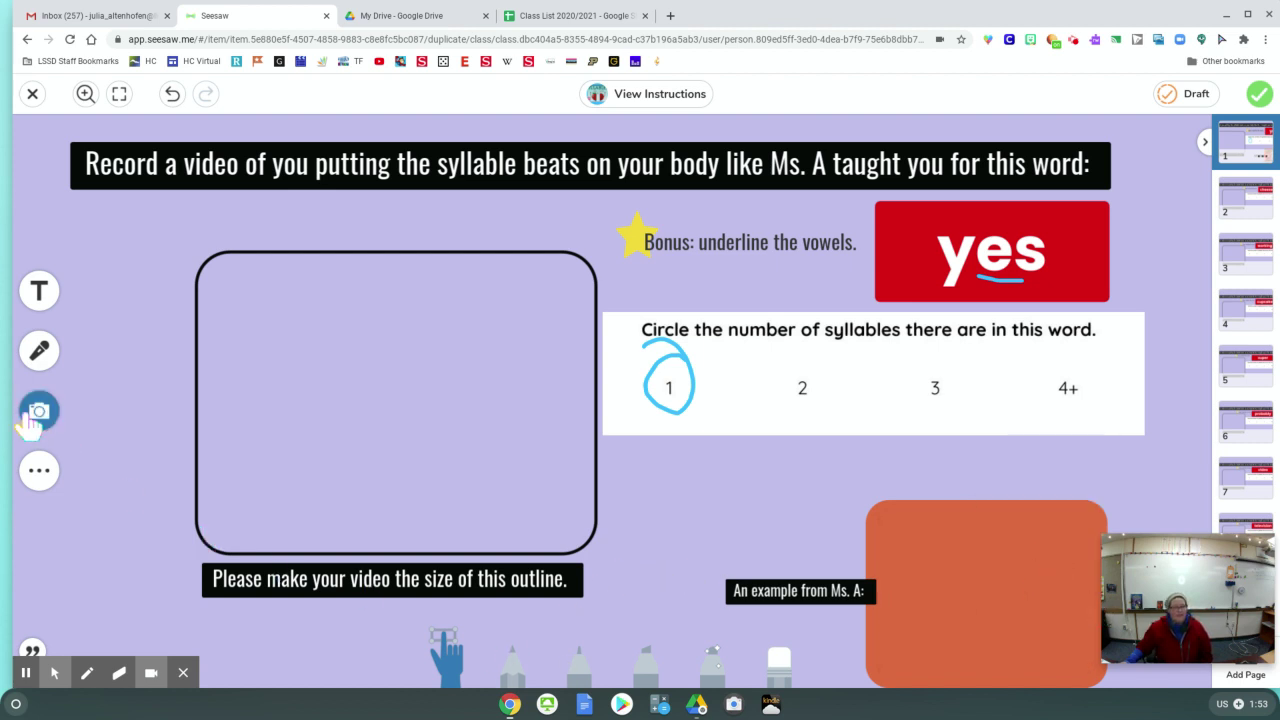
Record a new video with the camera and add it to the page.
click(39, 410)
click(99, 412)
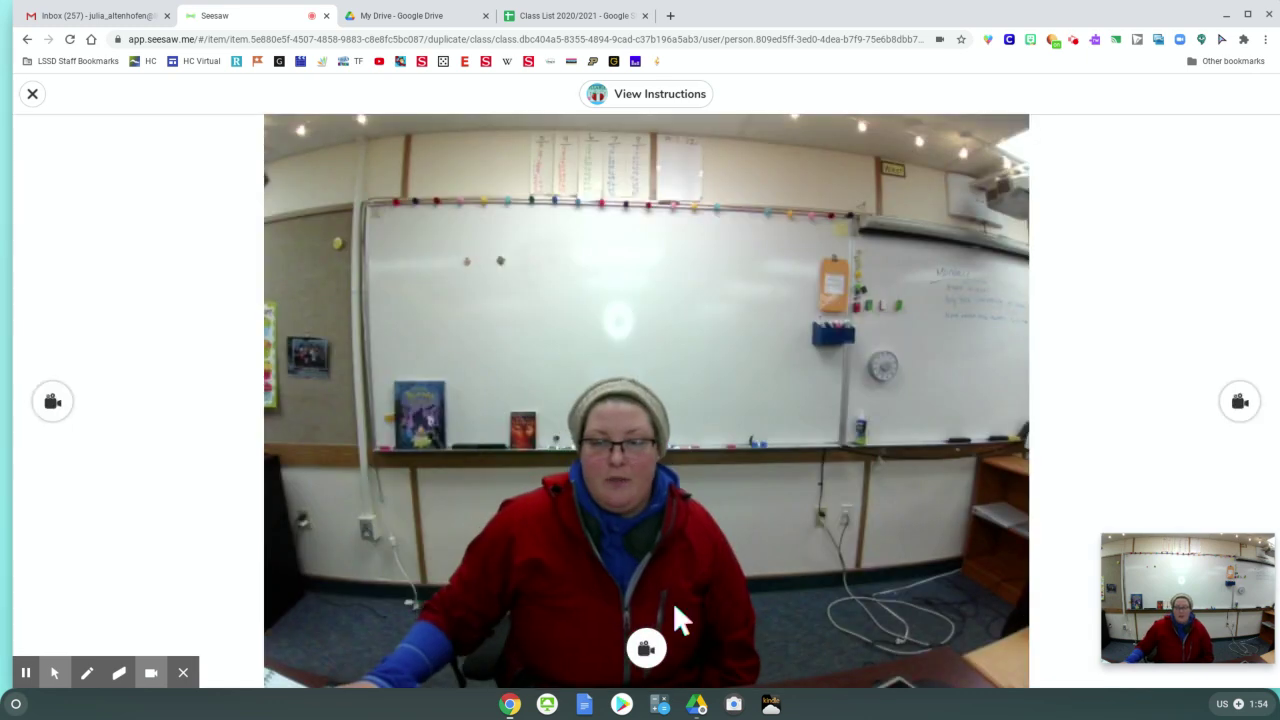
click(648, 646)
click(645, 411)
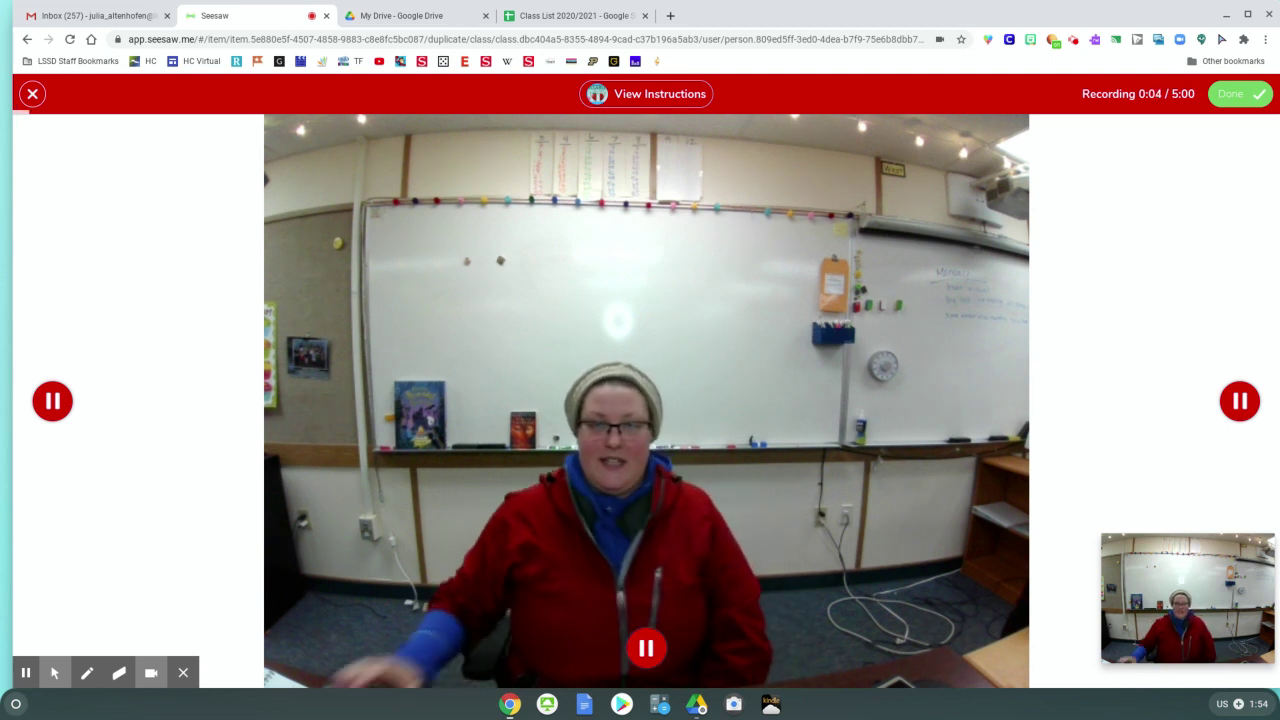
click(648, 652)
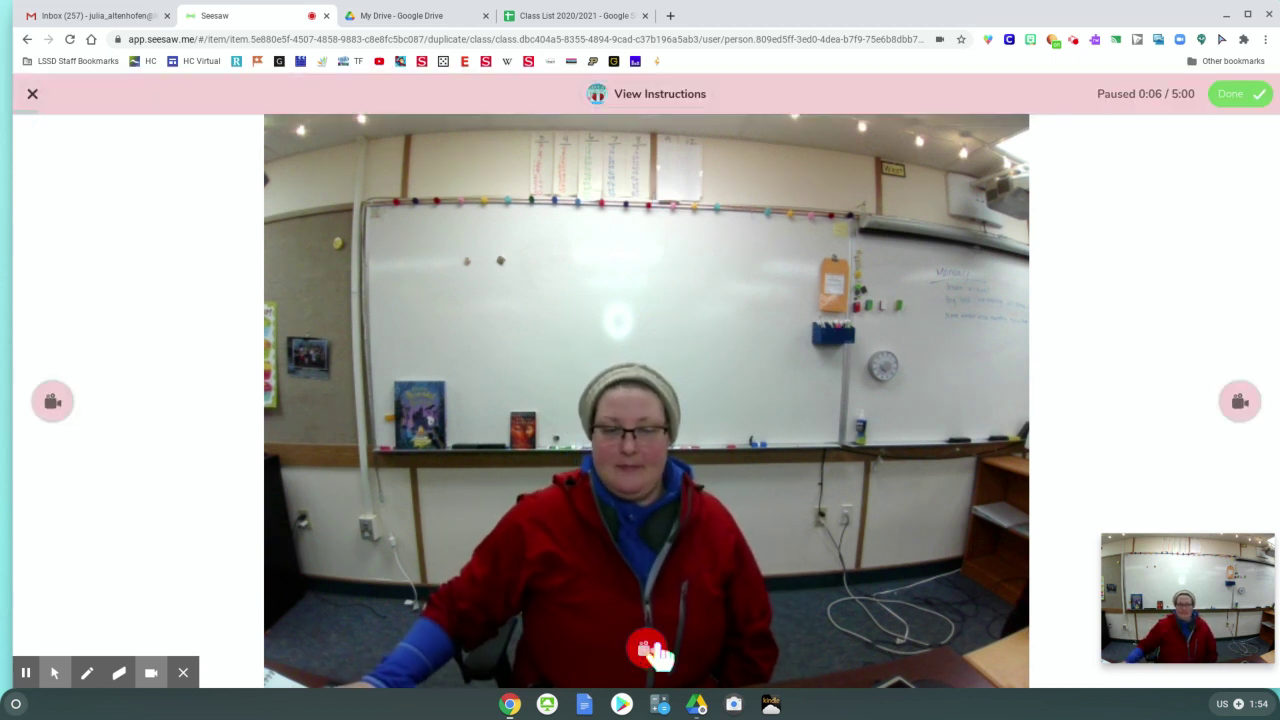
click(1232, 96)
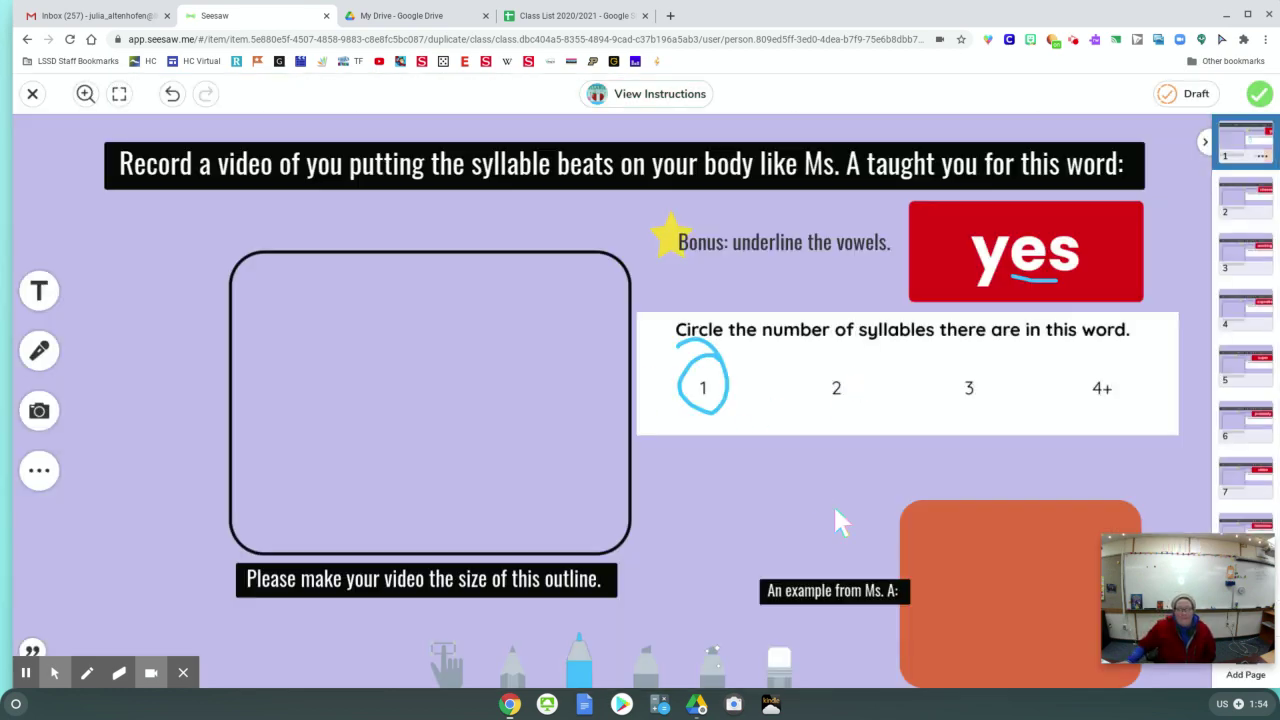
Move the recorded video into the outline and fit it inside.
drag(638, 463, 486, 466)
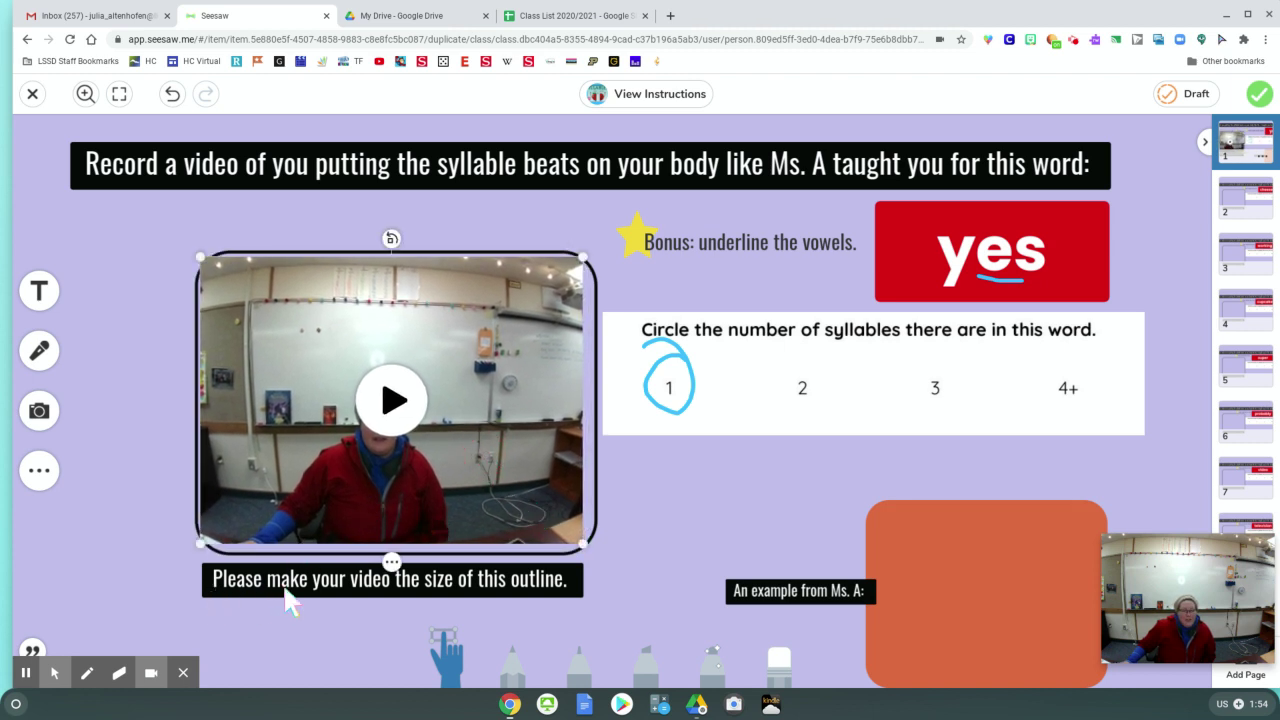
mouse_move(514, 506)
mouse_down()
mouse_move(527, 515)
mouse_move(514, 496)
mouse_up()
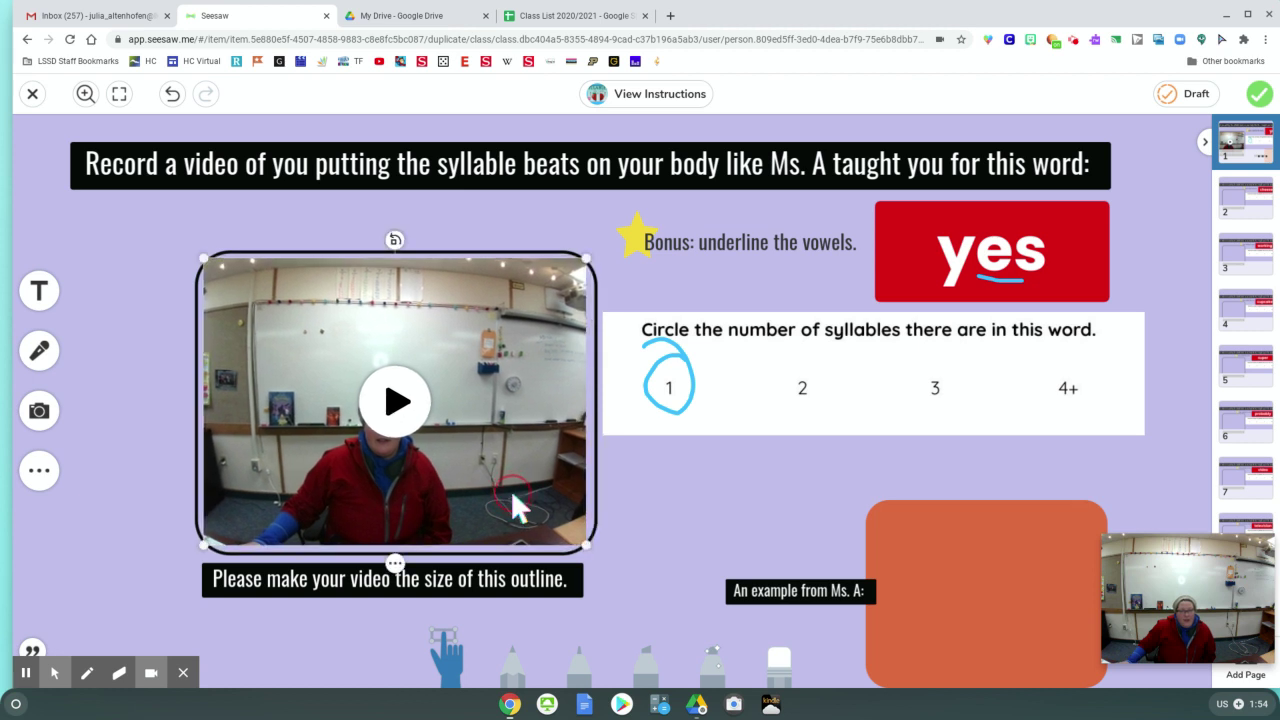
click(947, 576)
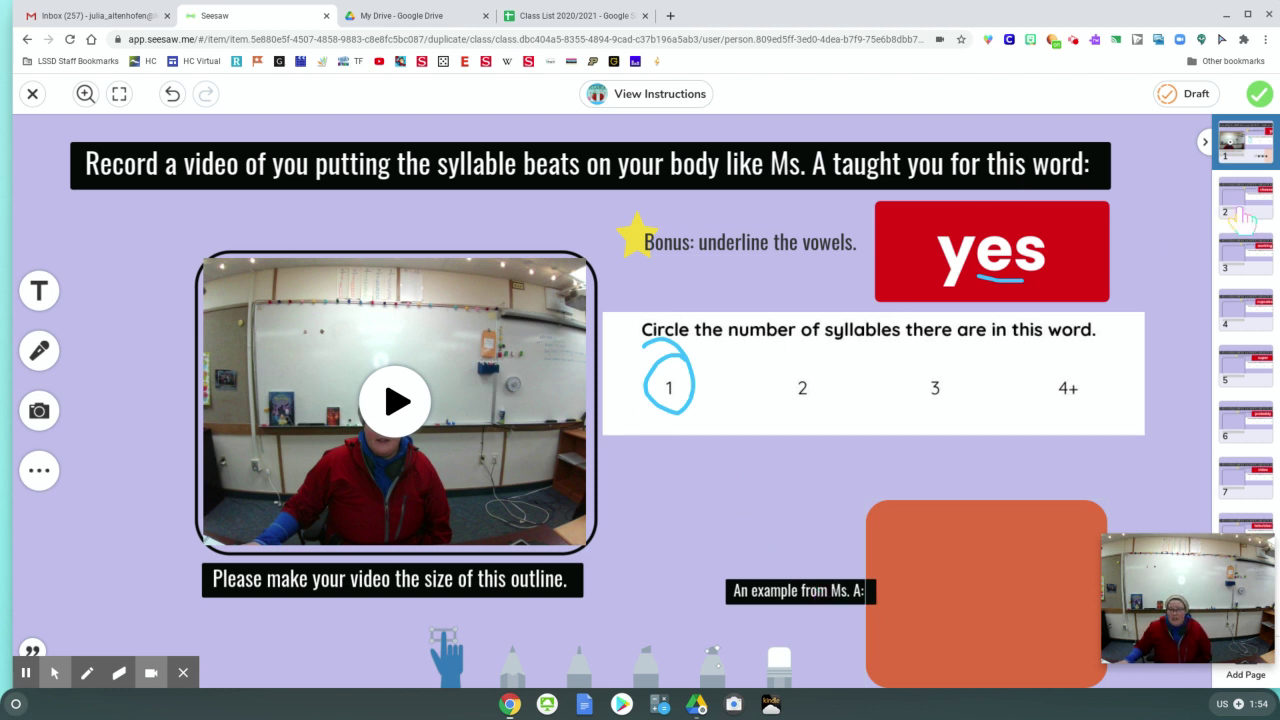
On the cheese page, highlight the ee and final e in yellow.
click(1244, 205)
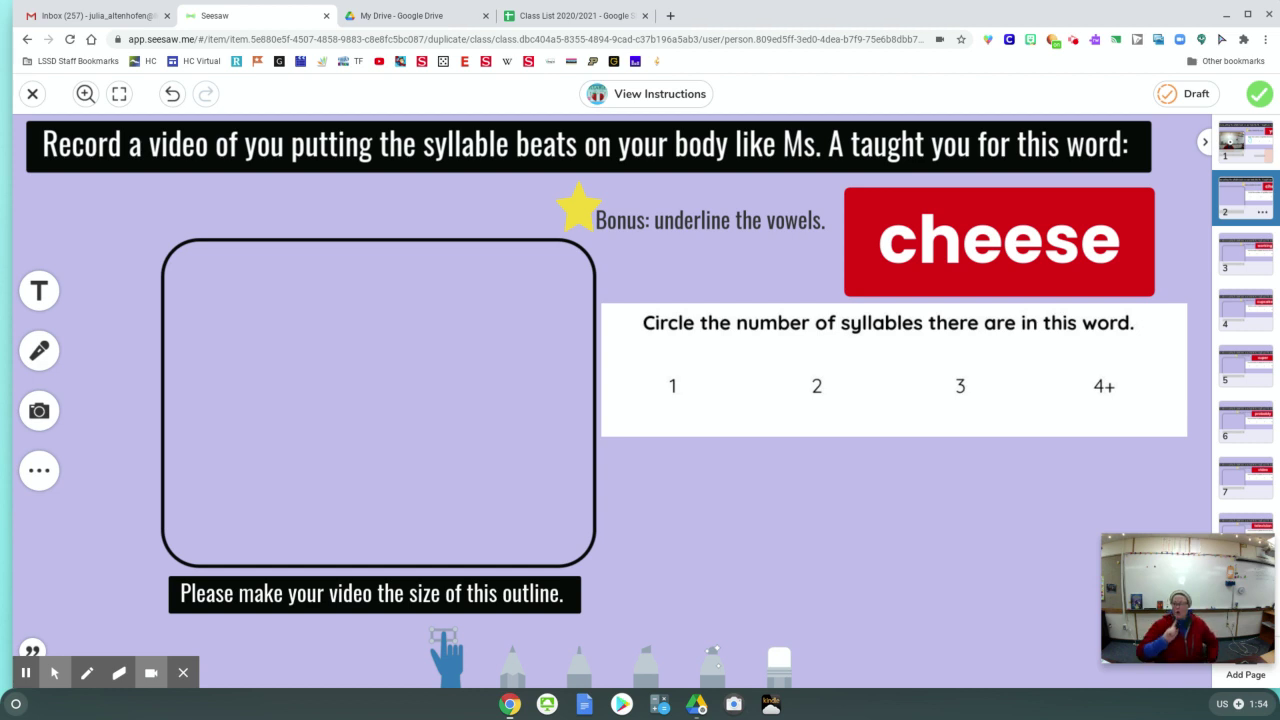
click(652, 672)
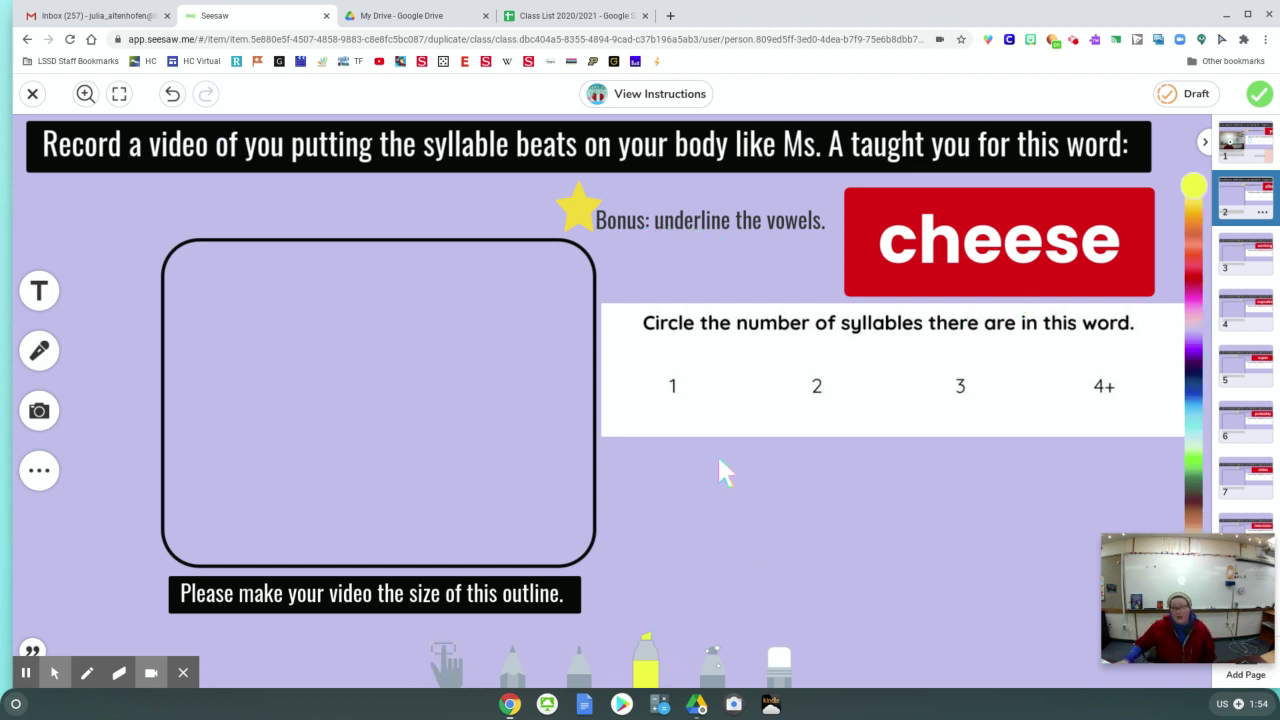
mouse_move(995, 252)
mouse_down()
mouse_move(975, 245)
mouse_move(1040, 242)
mouse_up()
drag(1119, 235, 1103, 250)
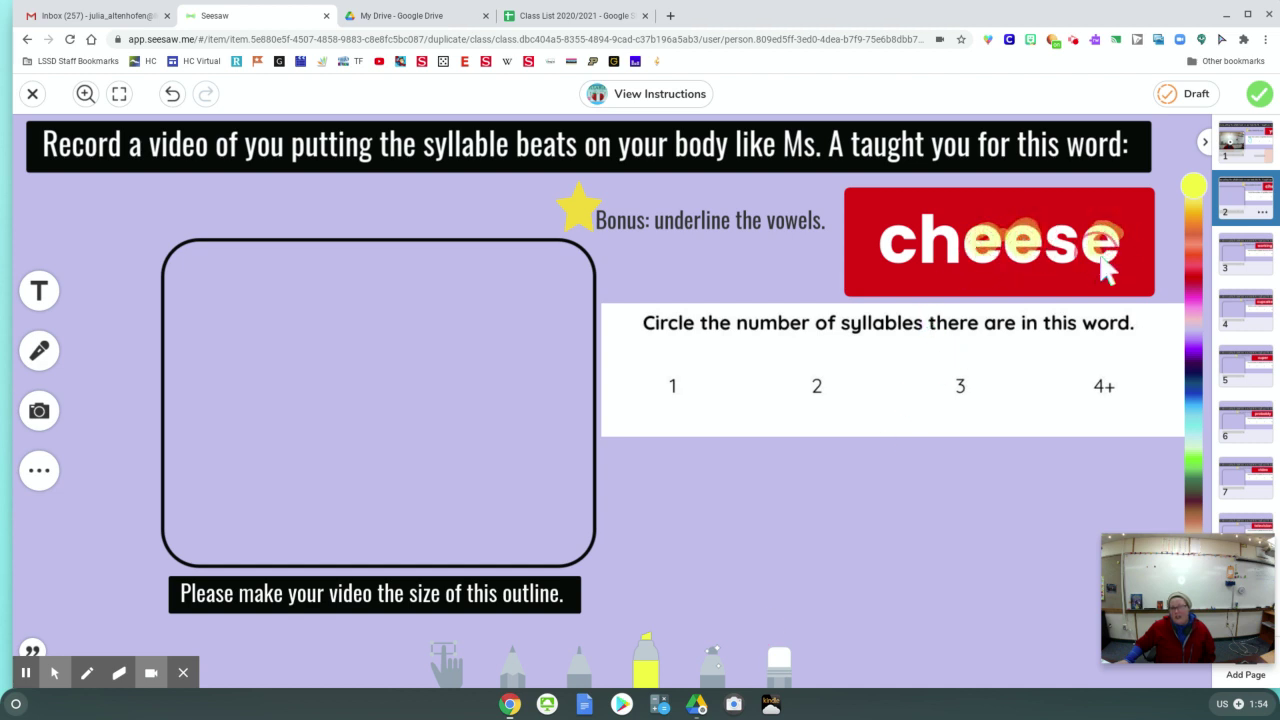
Underline the ee in 'cheese' in blue and circle 1 as its syllable count.
click(578, 662)
drag(978, 272, 1030, 276)
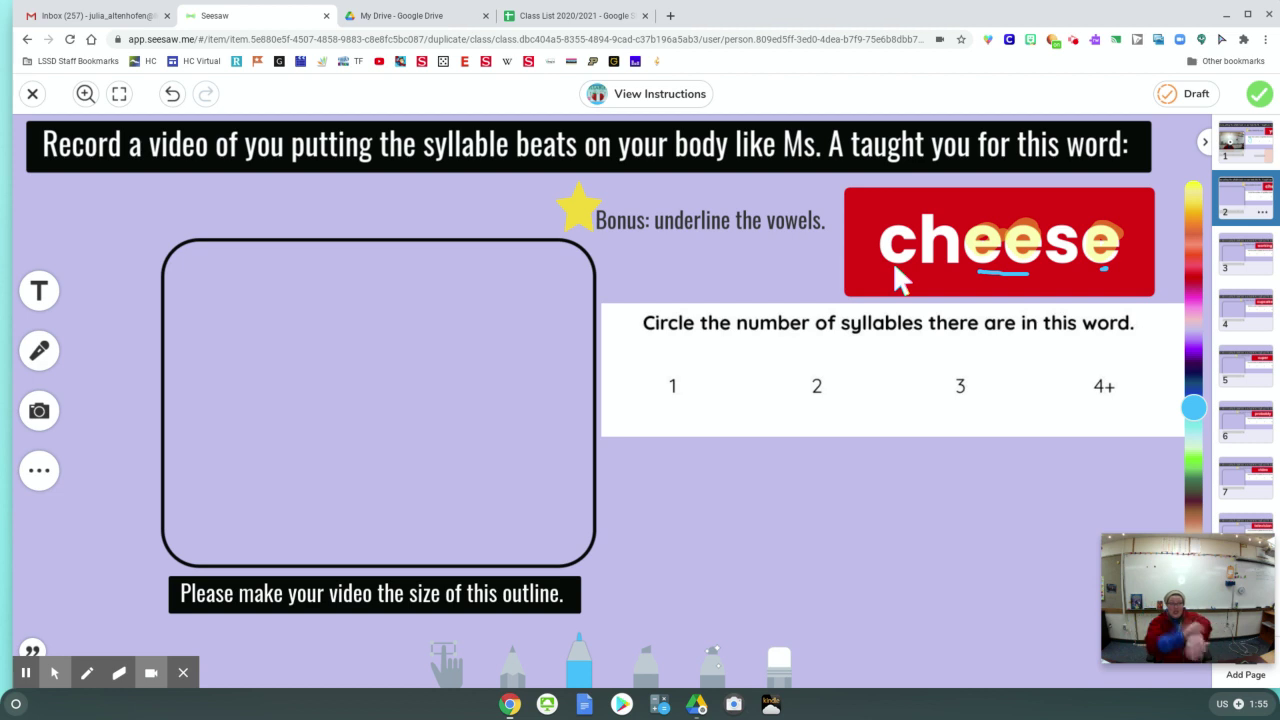
mouse_move(690, 371)
mouse_down()
mouse_move(683, 420)
mouse_move(696, 392)
mouse_up()
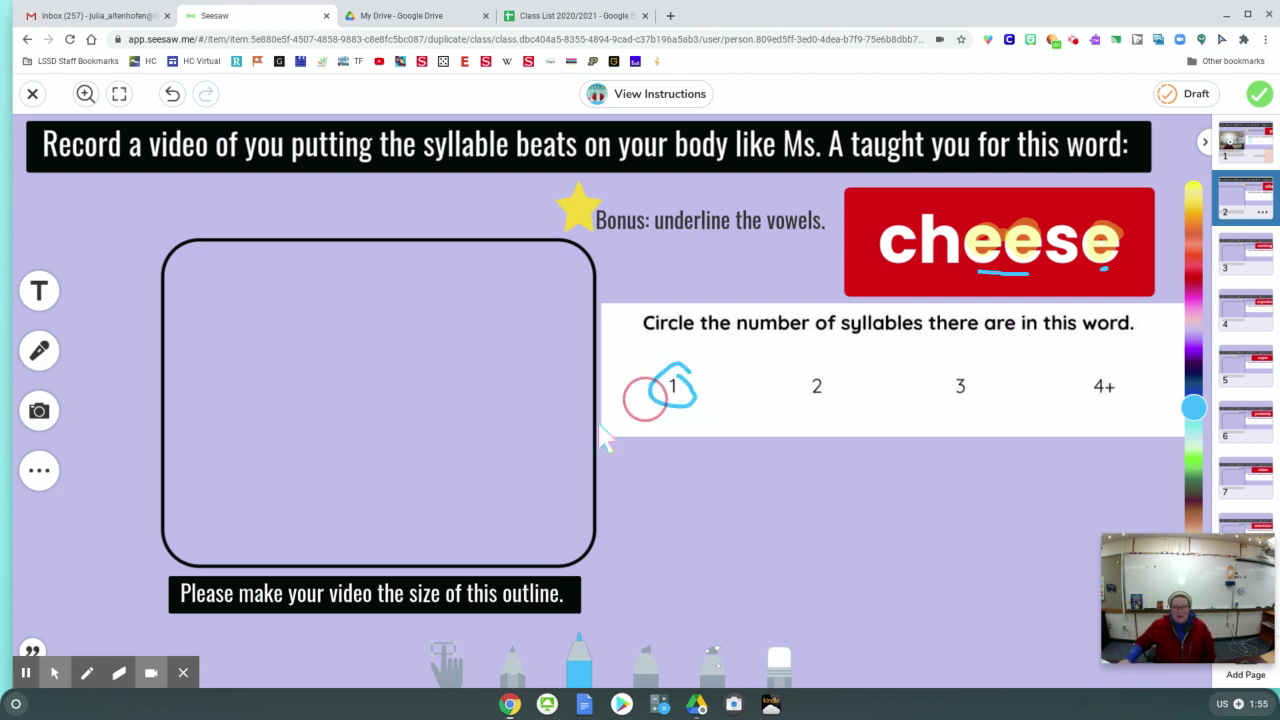
click(39, 410)
Record a new video for the cheese page and add it.
click(103, 410)
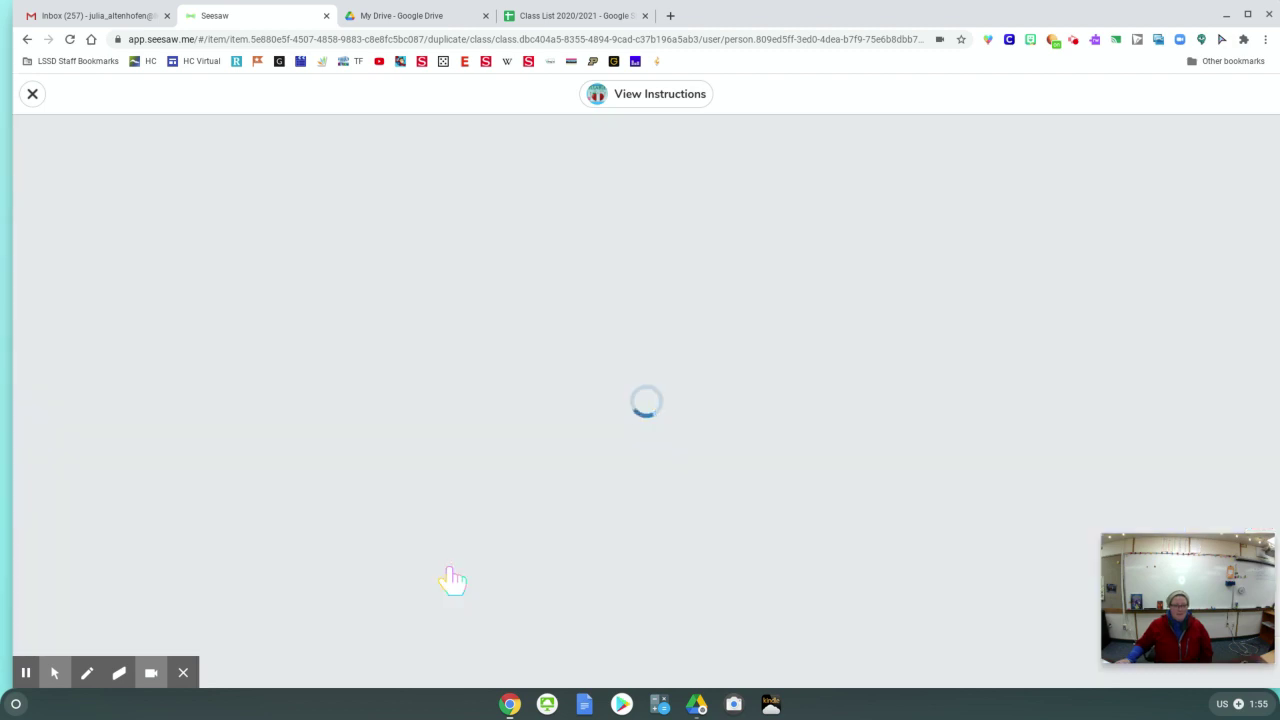
click(648, 650)
click(657, 415)
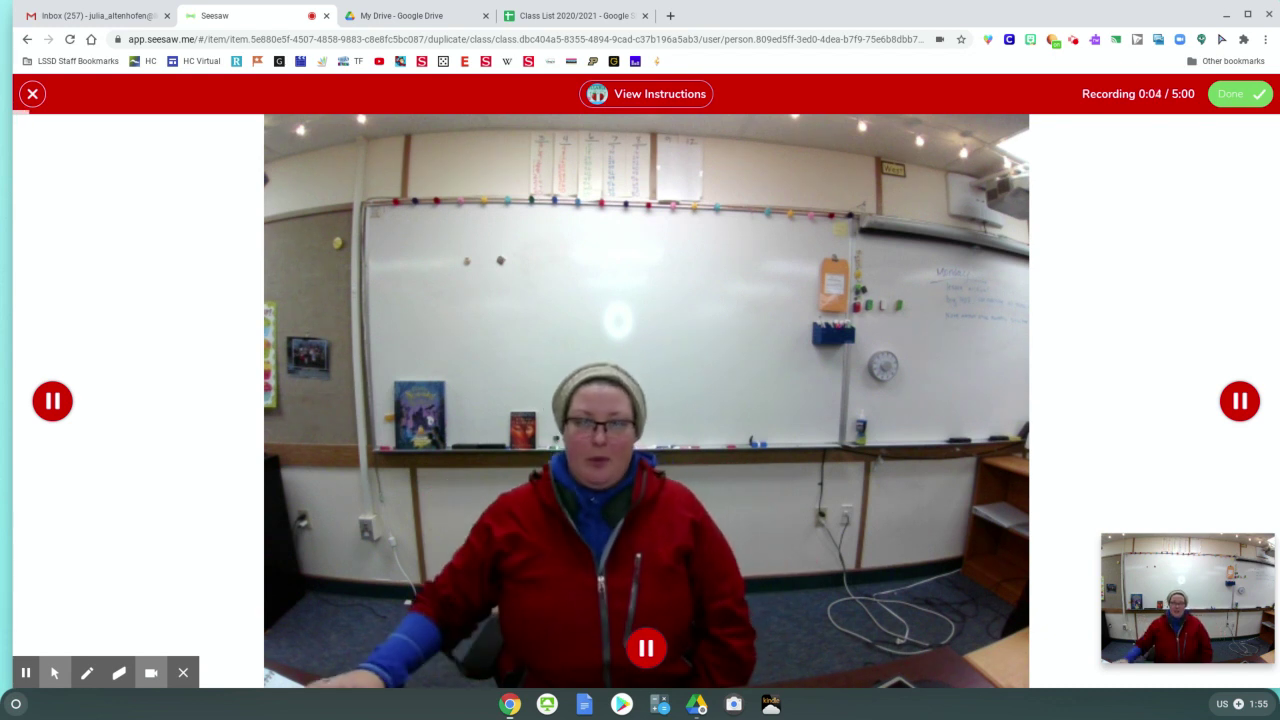
click(1232, 94)
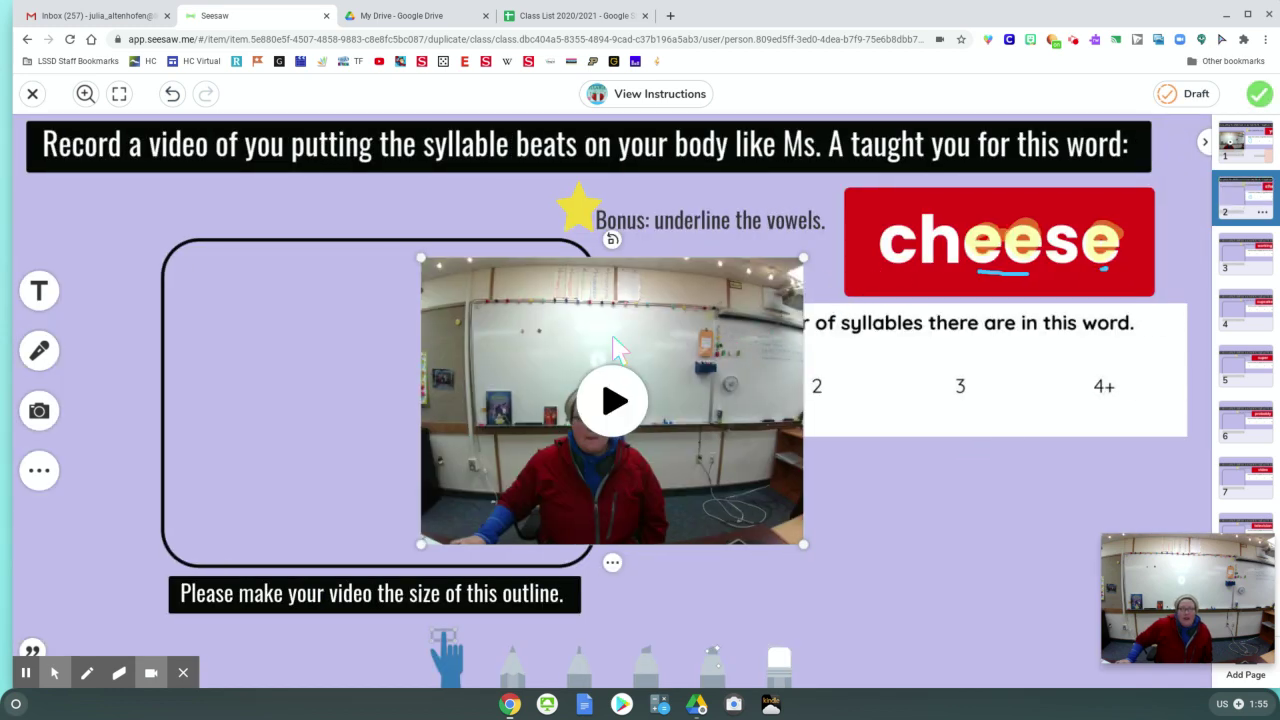
Move and enlarge the video to fill the outline, then go to the working page.
drag(617, 348, 476, 348)
drag(600, 440, 487, 421)
drag(575, 548, 591, 560)
click(563, 520)
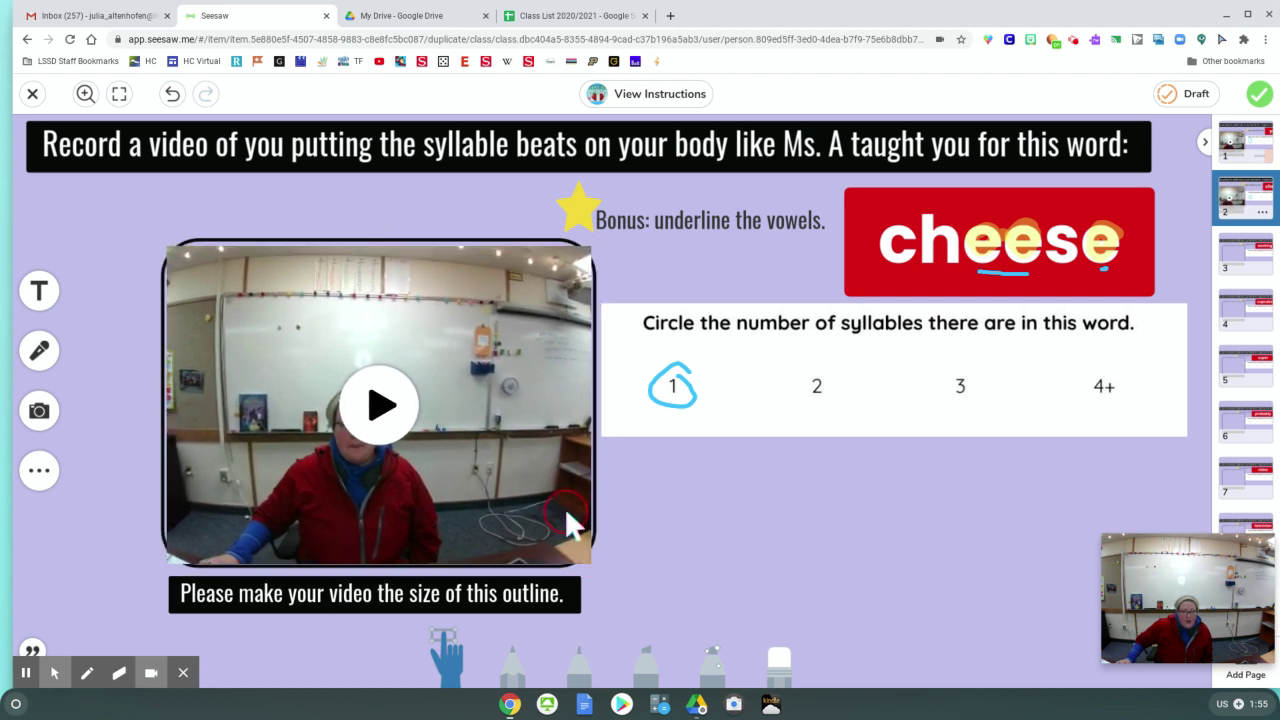
click(1253, 258)
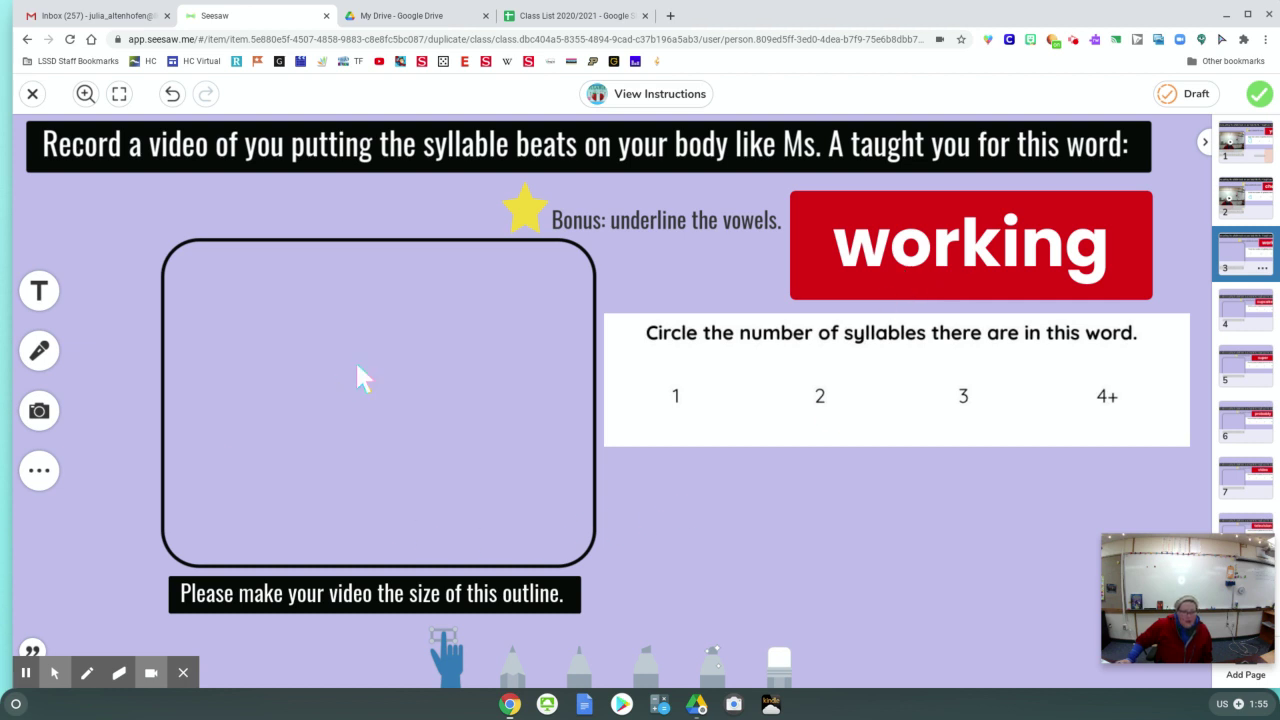
Underline the o and i in 'working' in blue and circle 2 as its syllable count.
click(578, 662)
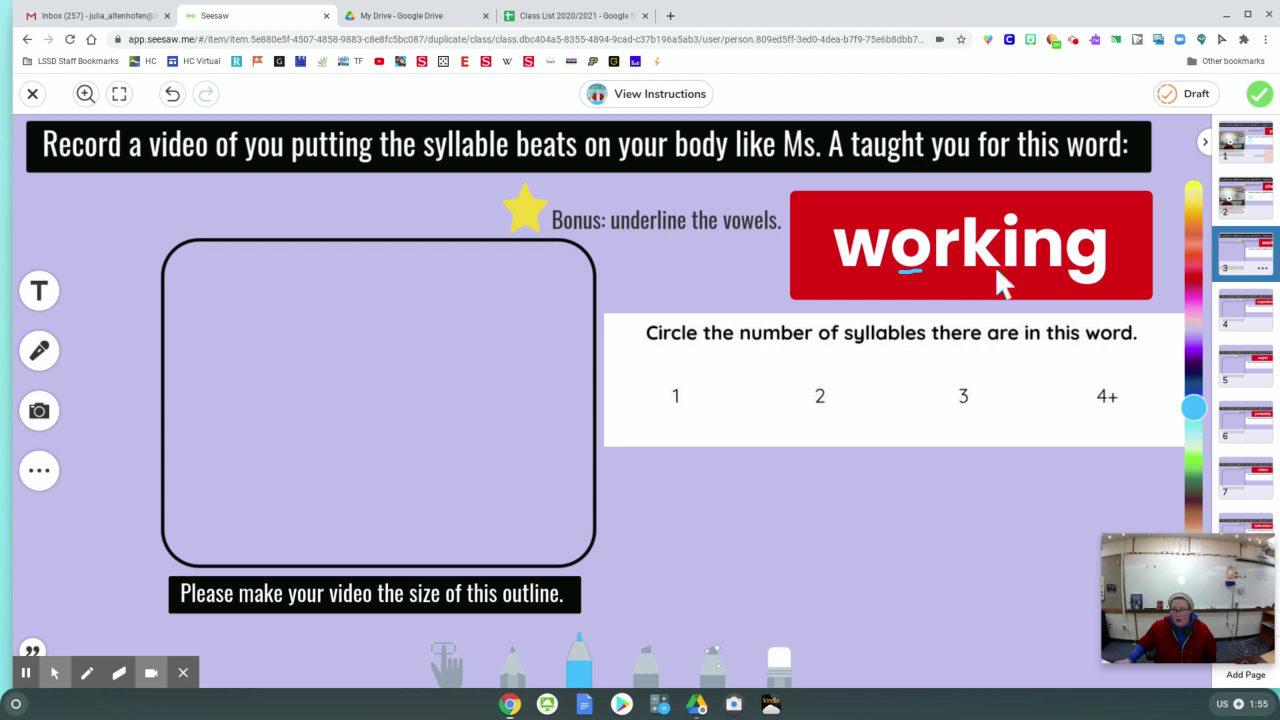
drag(1013, 269, 1018, 270)
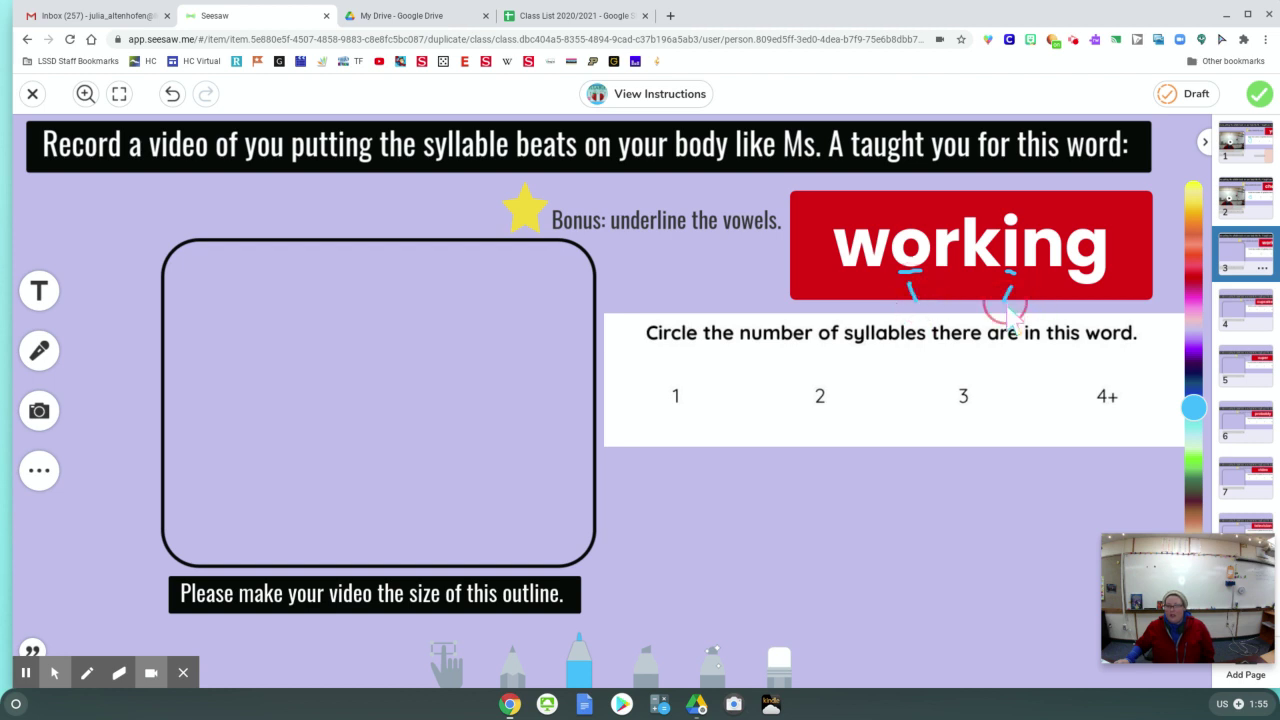
drag(936, 322, 986, 322)
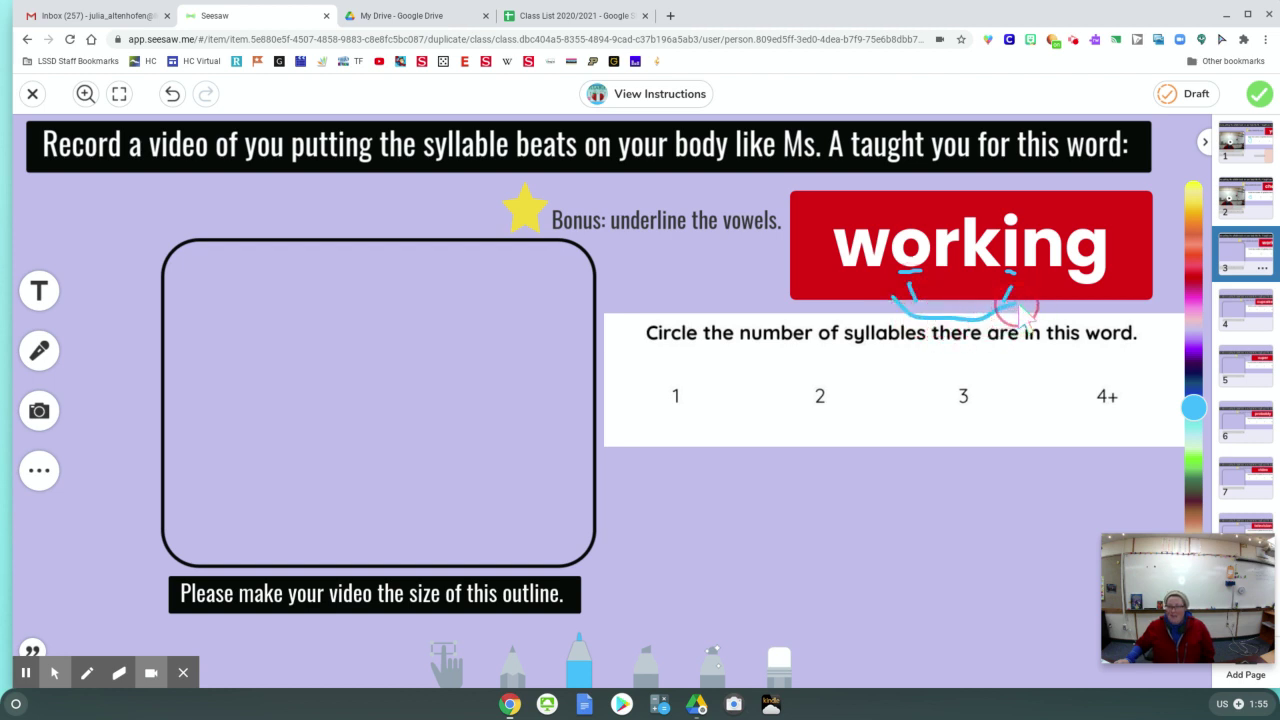
drag(893, 390, 778, 458)
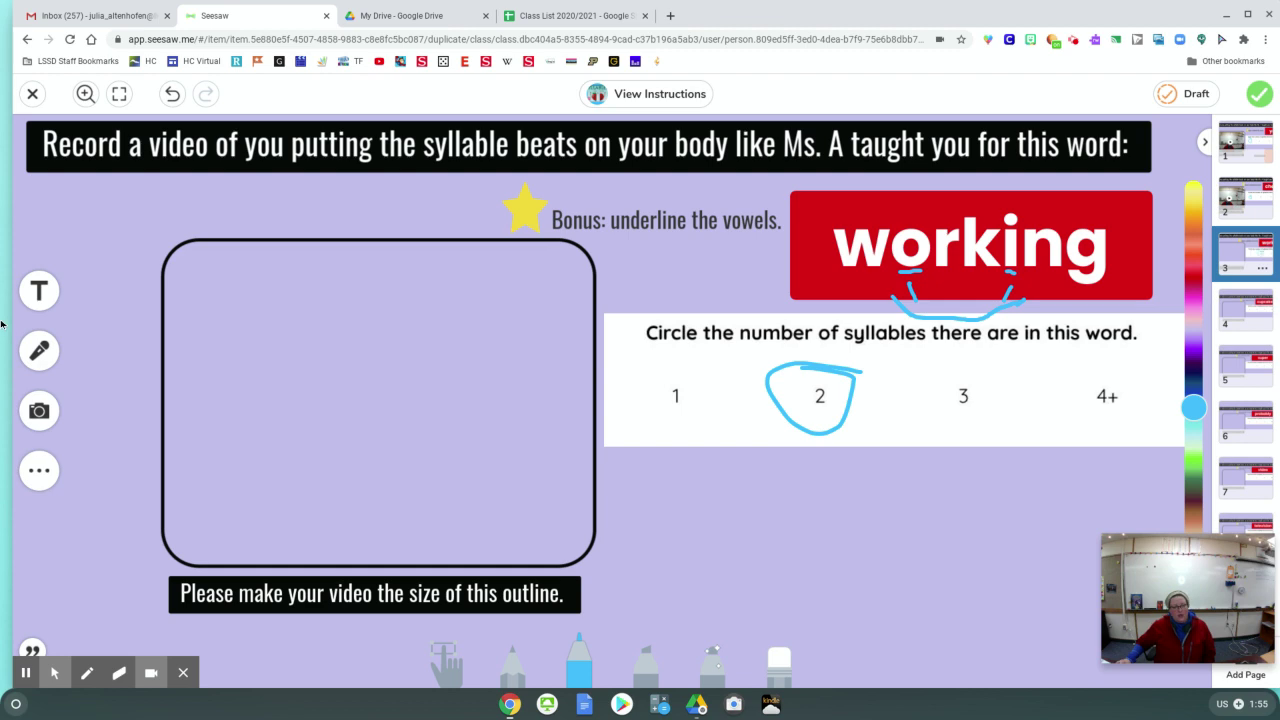
click(39, 410)
Record a new video for the working page and add it.
click(100, 410)
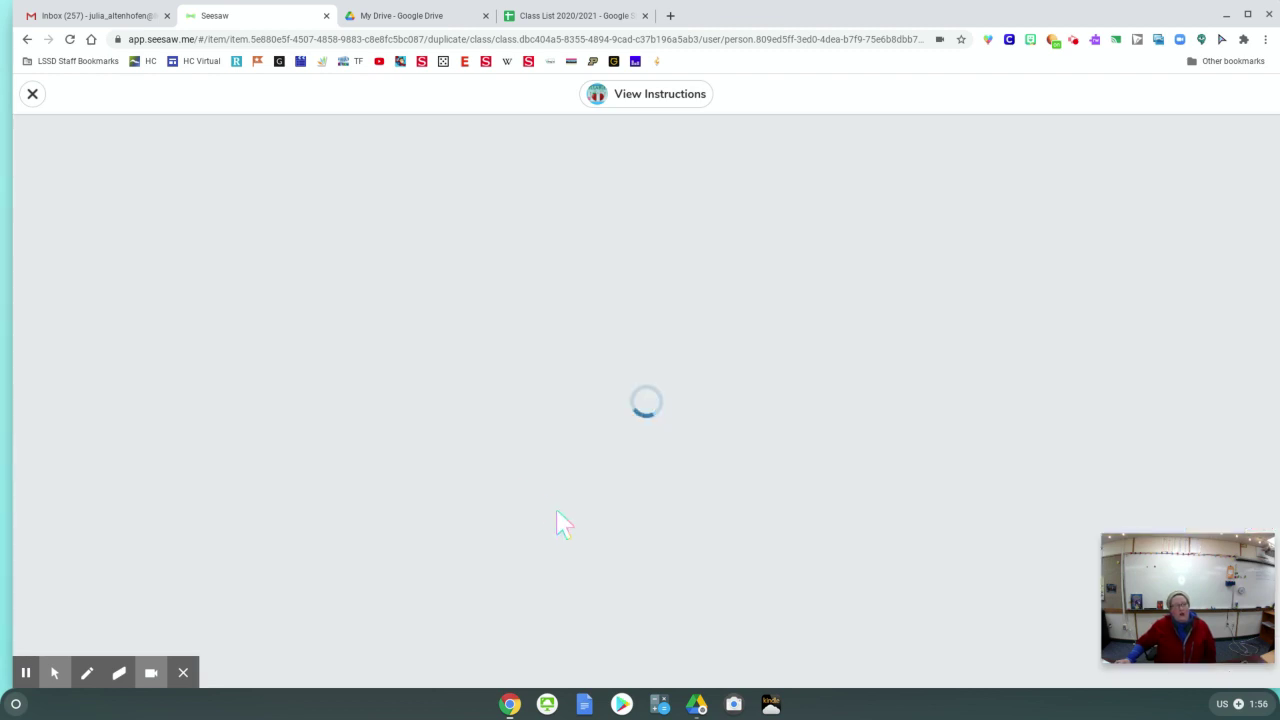
click(646, 648)
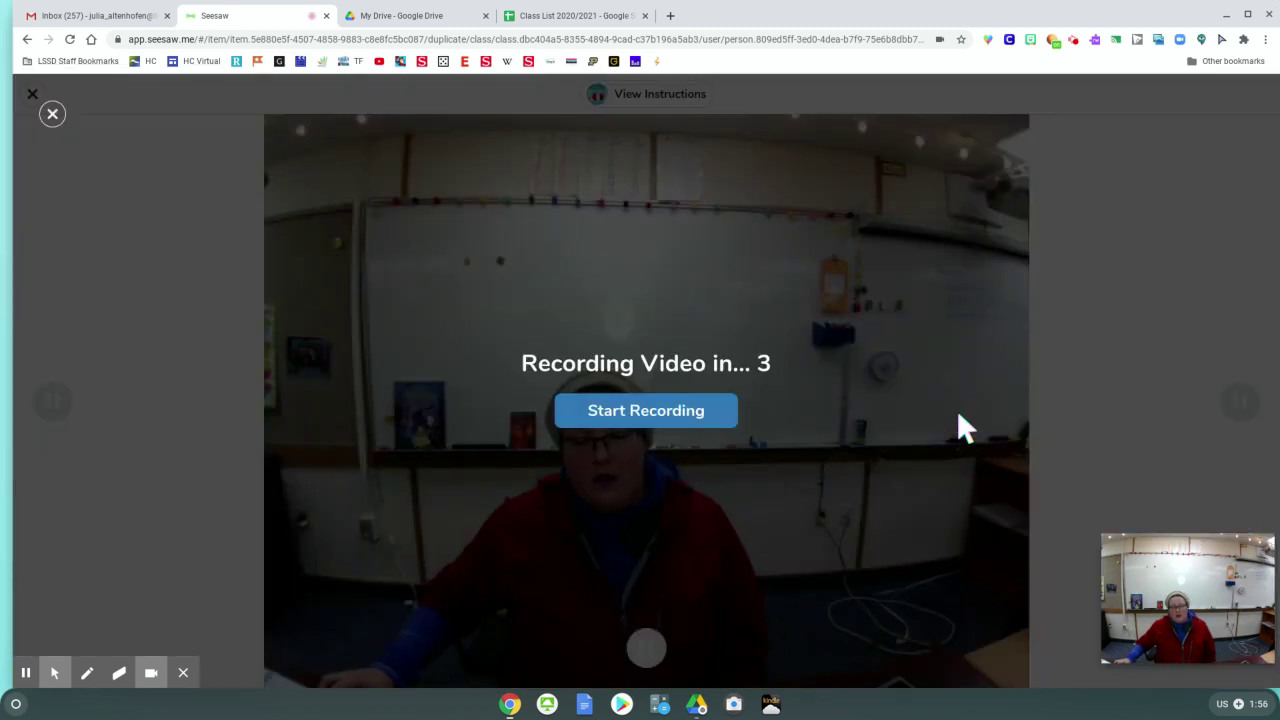
click(674, 392)
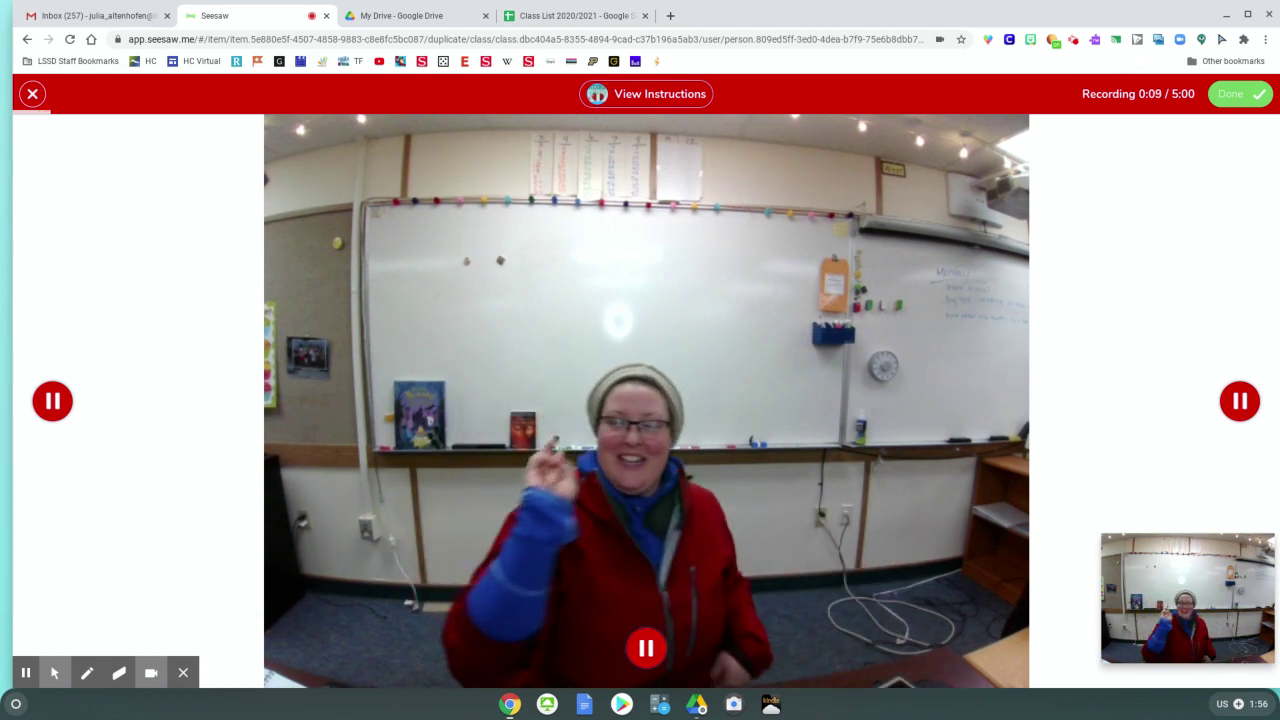
click(1236, 100)
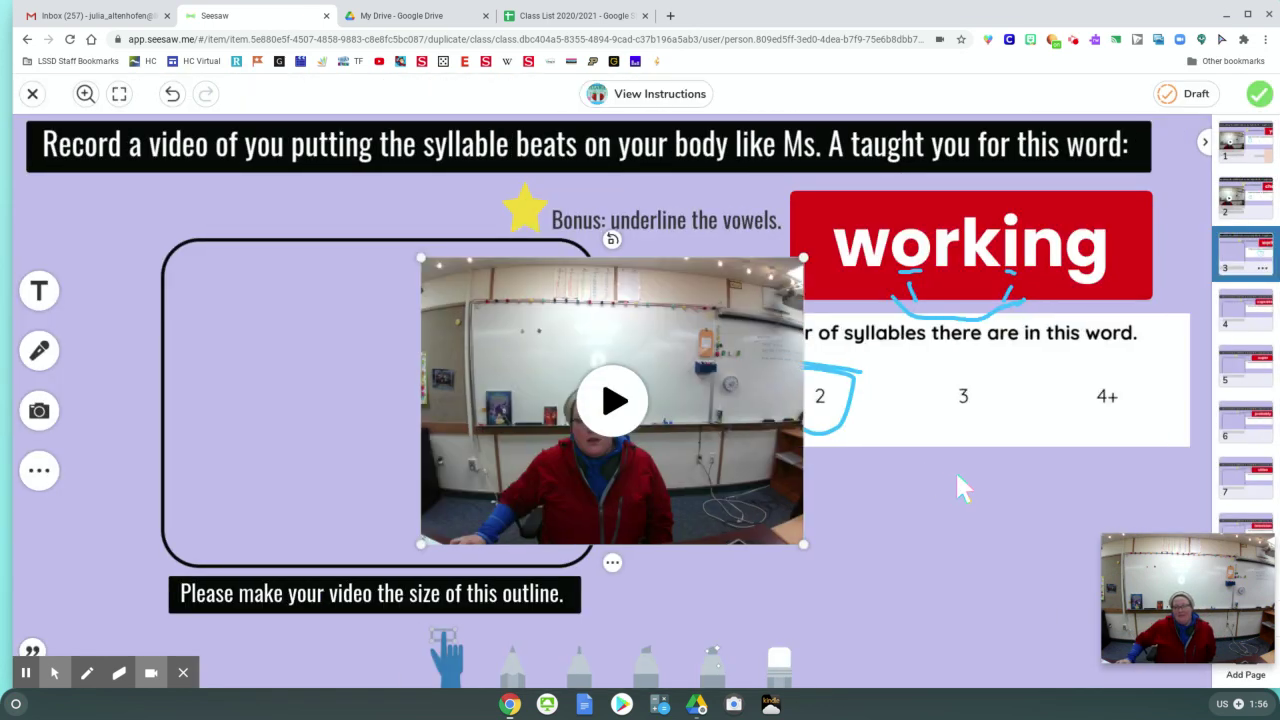
Move the video into the outline and enlarge it to fill the box.
drag(725, 490, 484, 448)
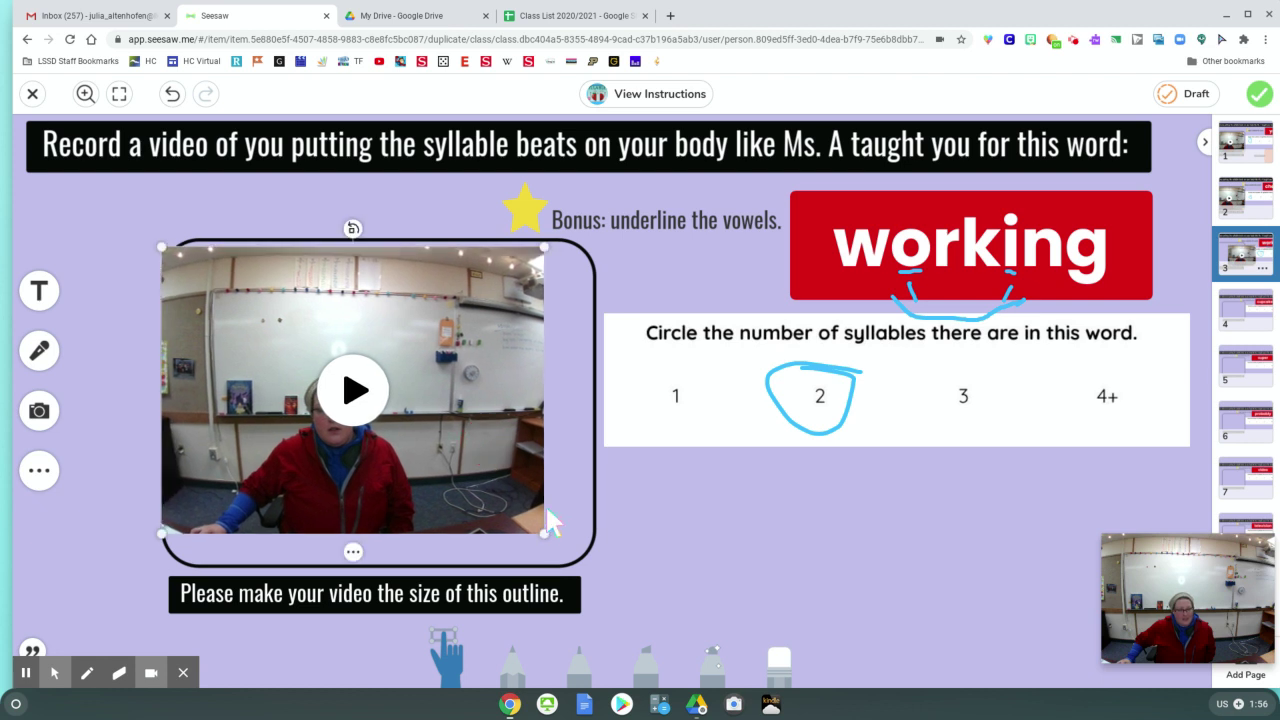
drag(545, 543, 568, 546)
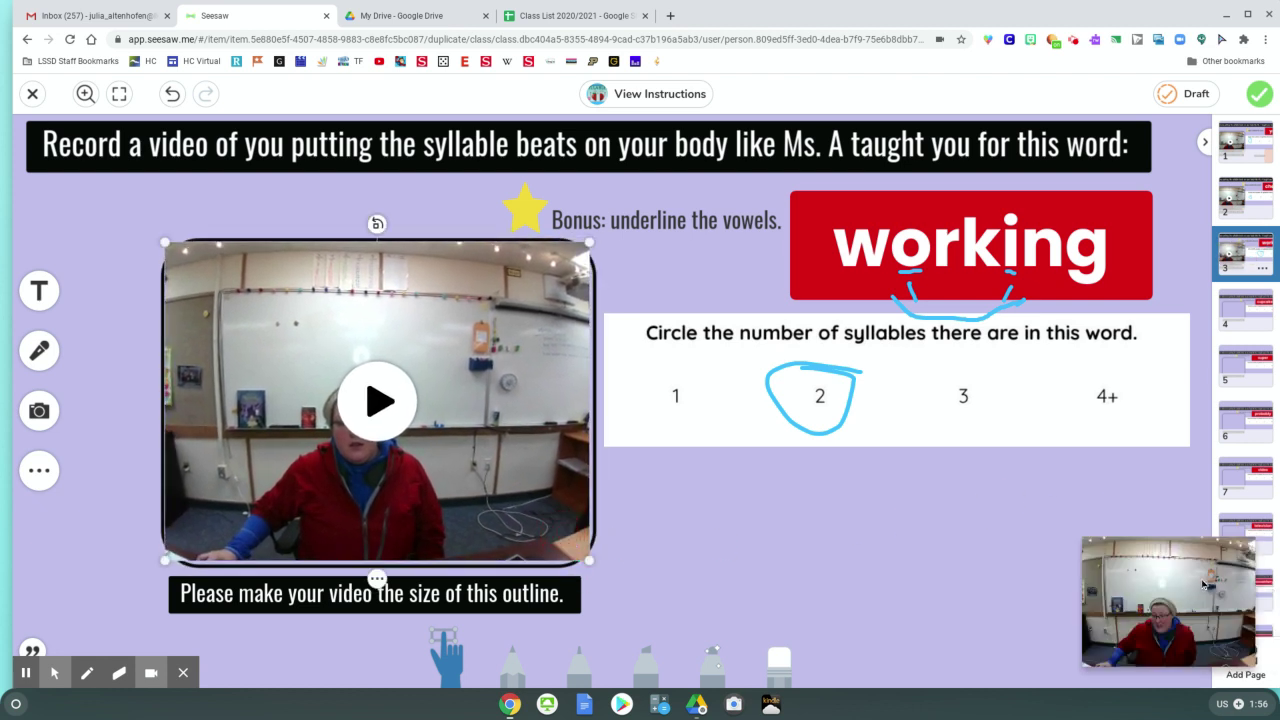
scroll(1248, 360, down, 1)
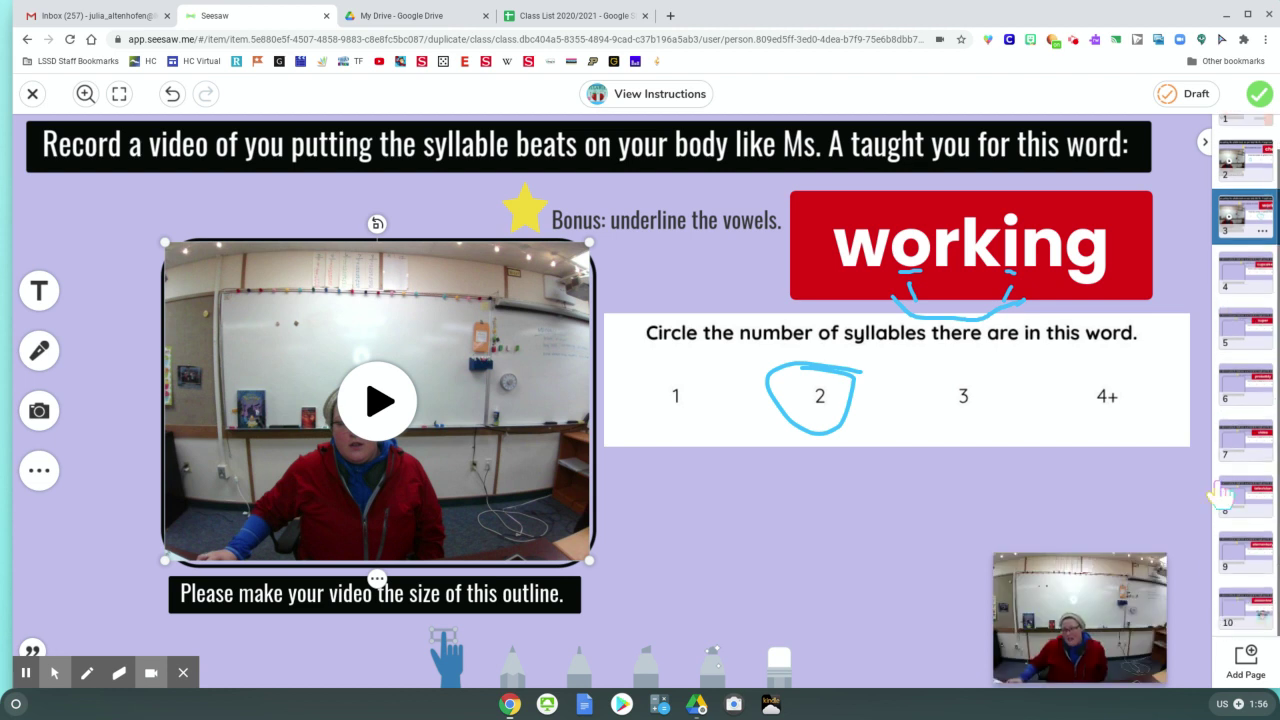